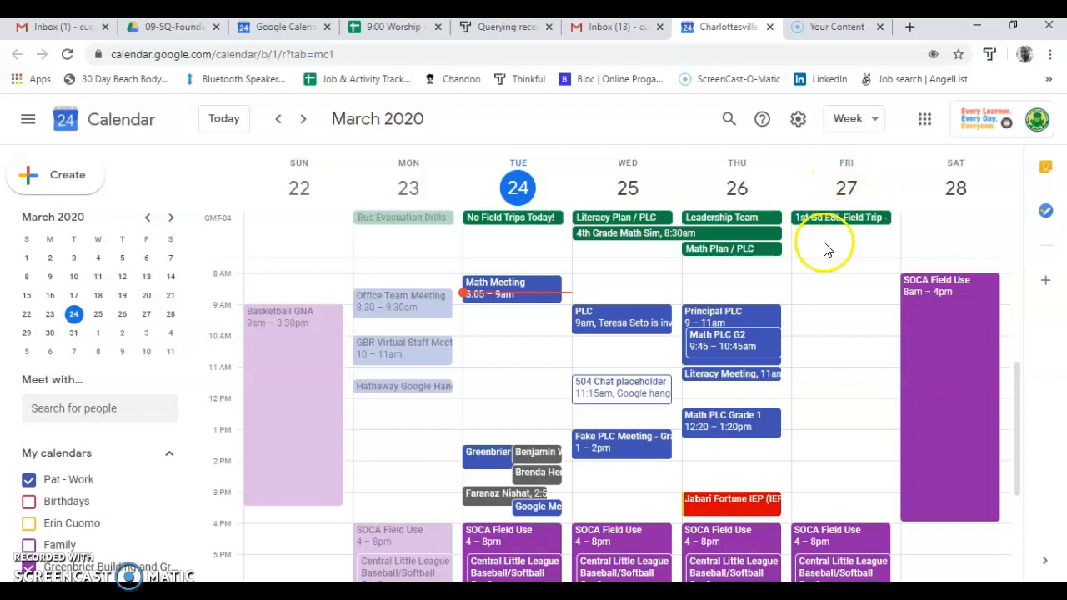
# Step: Create a calendar event on Friday, March 27 starting at 9:00am, titled "PLC Meeting Fake"
pyautogui.doubleClick(824, 310)
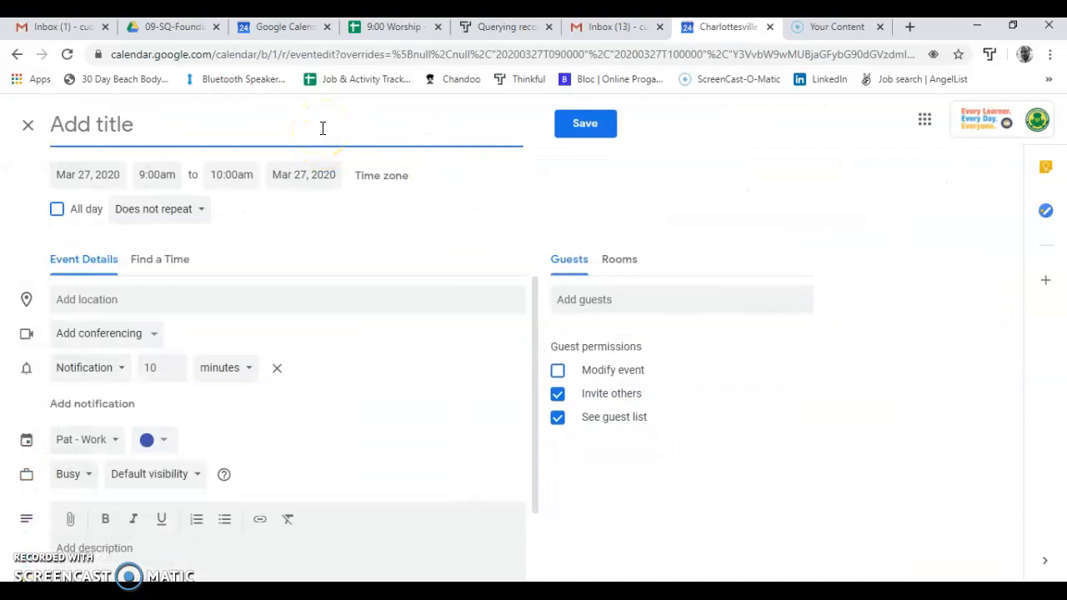
pyautogui.write('PLC Meeting Fake')
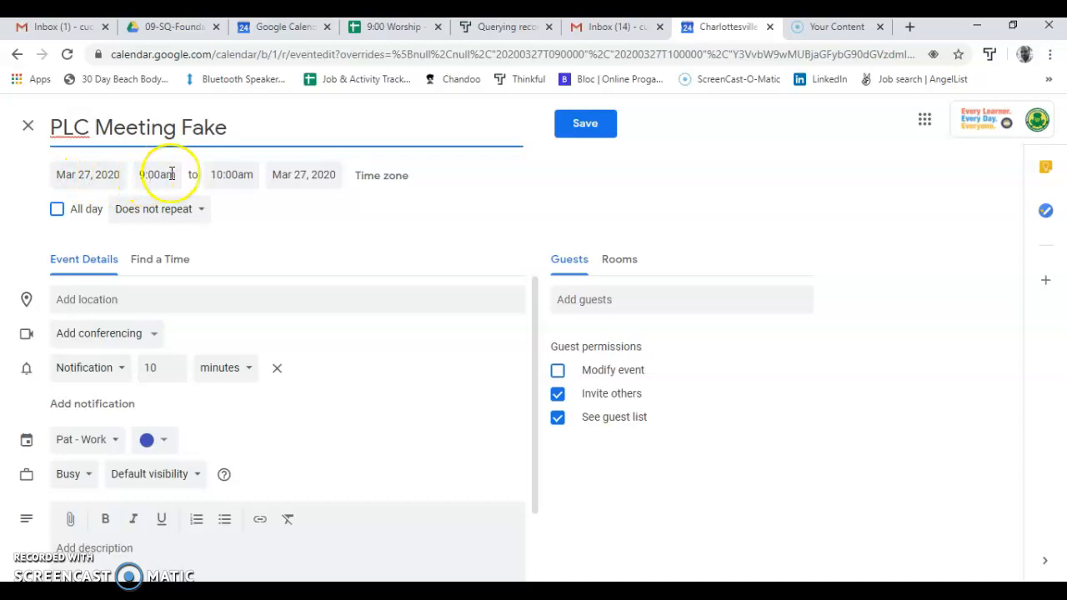
# Step: Set the event's end time to 9:45am
pyautogui.click(248, 173)
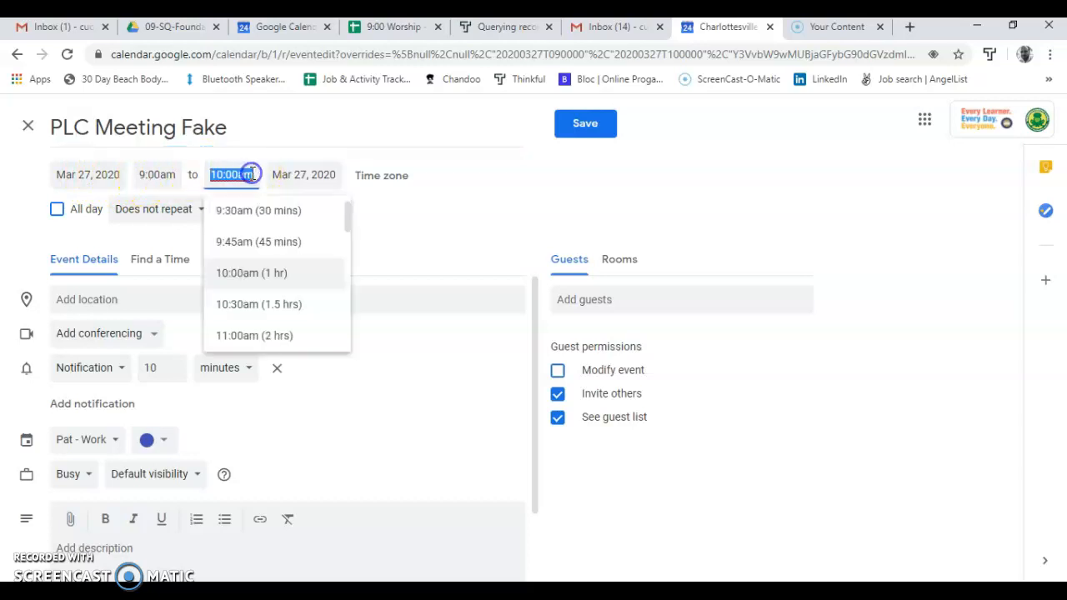
pyautogui.click(239, 241)
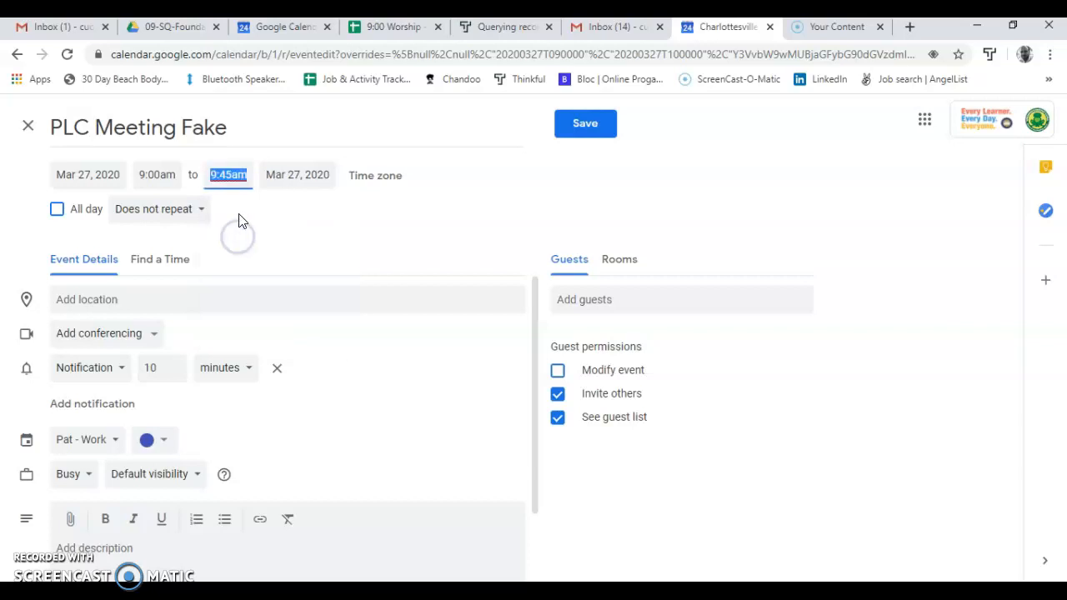
pyautogui.click(231, 173)
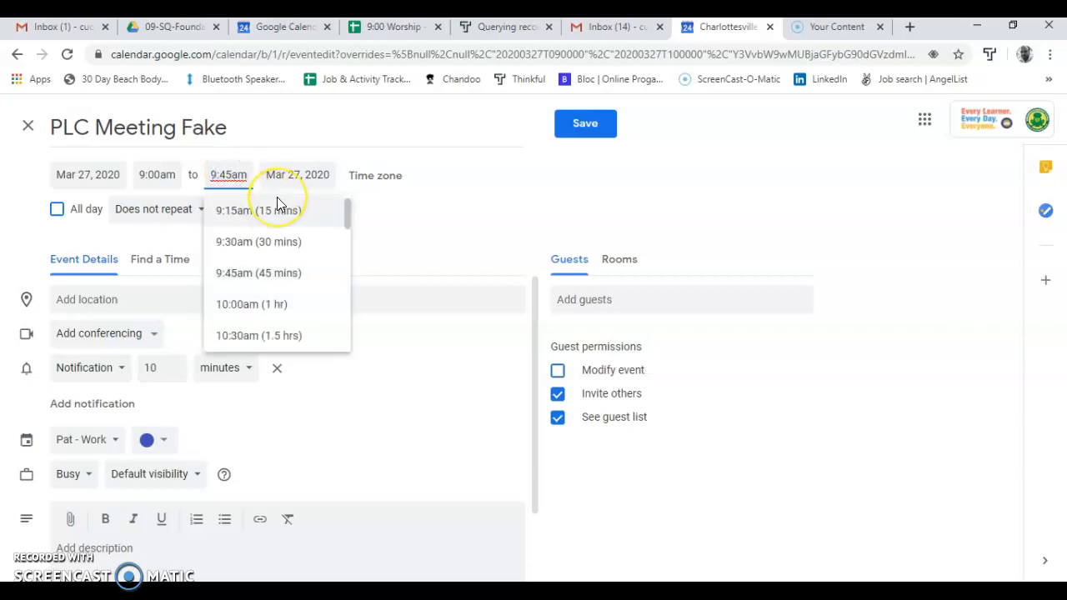
pyautogui.press('BackSpace')
pyautogui.press('BackSpace')
pyautogui.write('1')
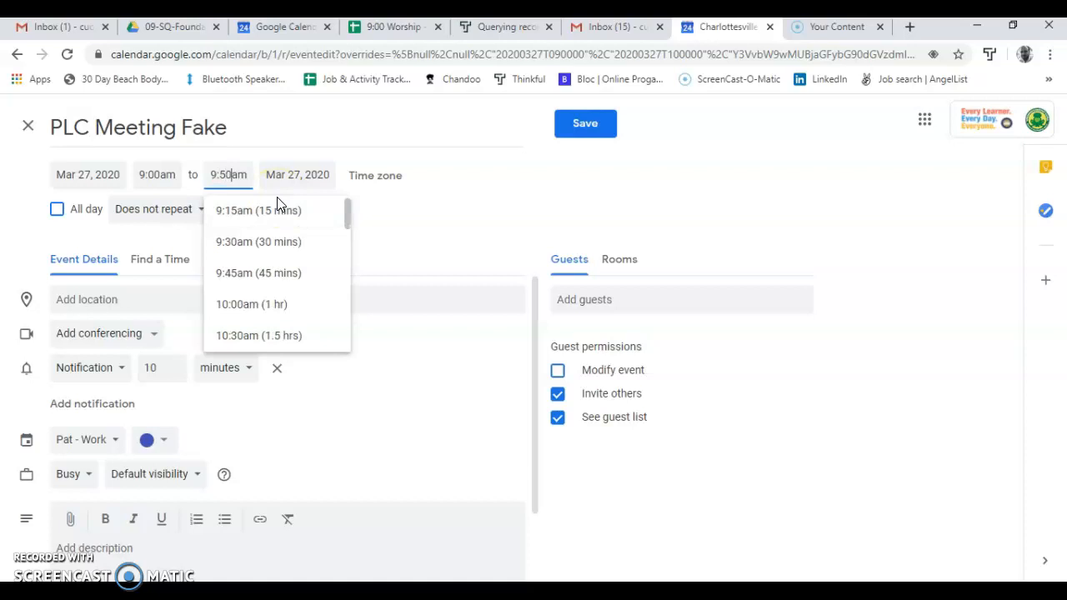
pyautogui.press('BackSpace')
pyautogui.write('45')
pyautogui.click(449, 178)
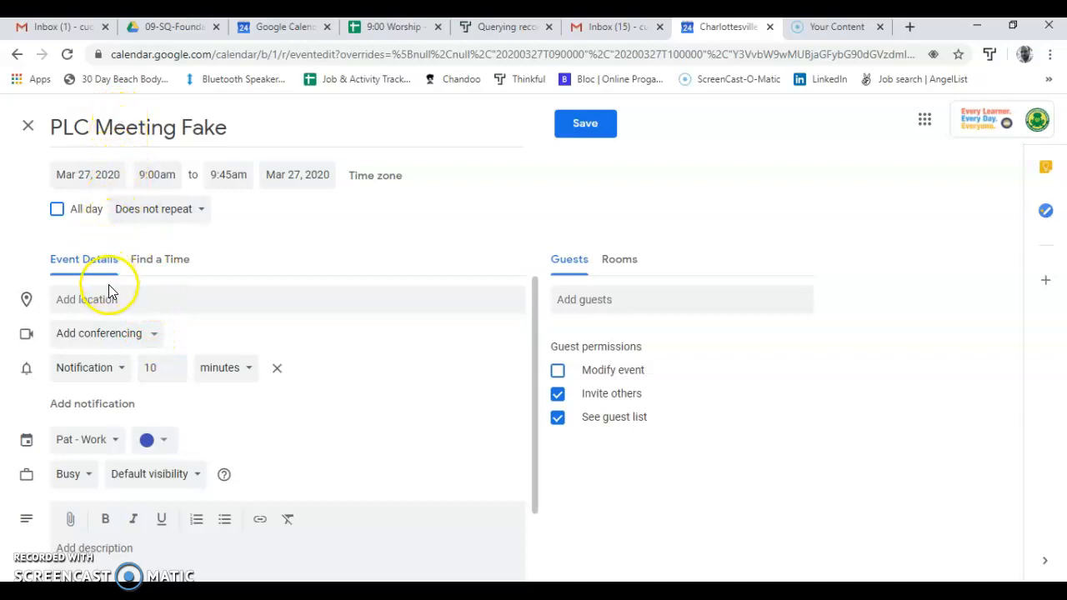
# Step: Add Hangouts Meet conferencing to the event, and view its joining details with the meeting link highlighted
pyautogui.click(155, 338)
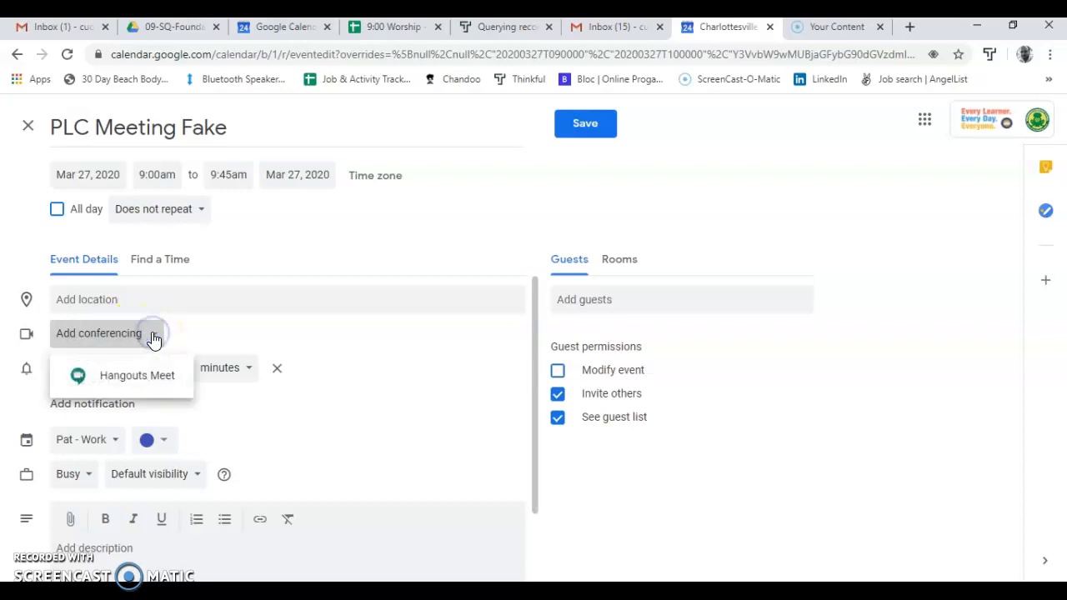
pyautogui.click(147, 380)
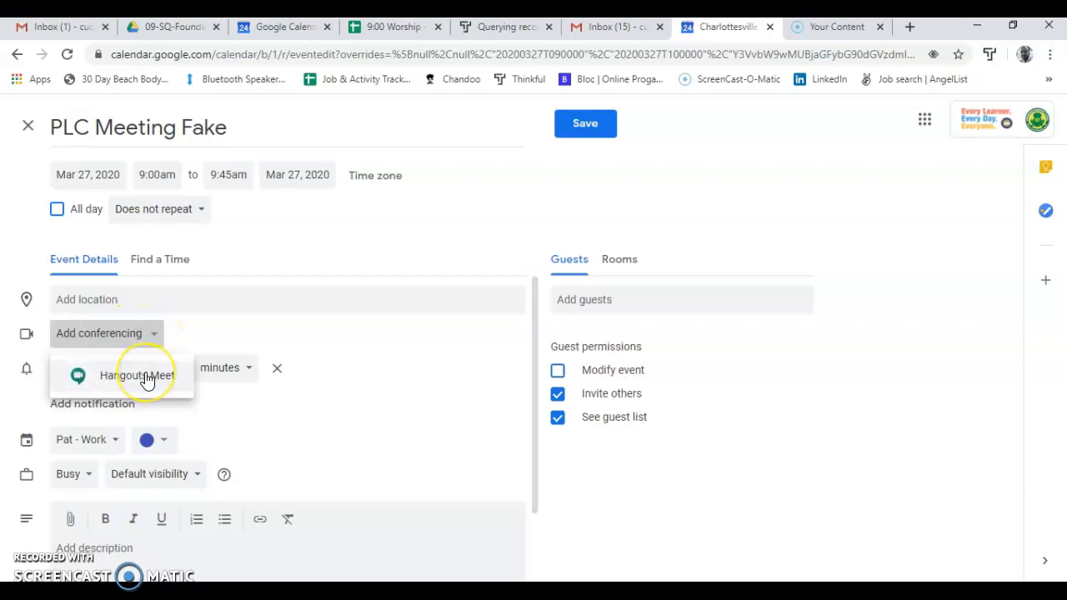
pyautogui.click(148, 379)
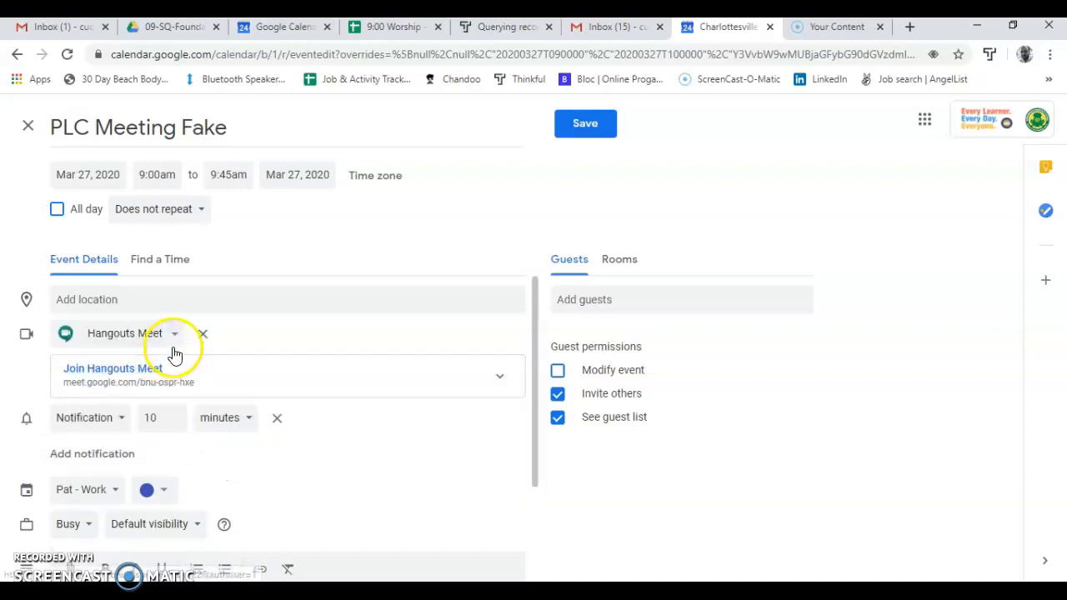
pyautogui.click(216, 383)
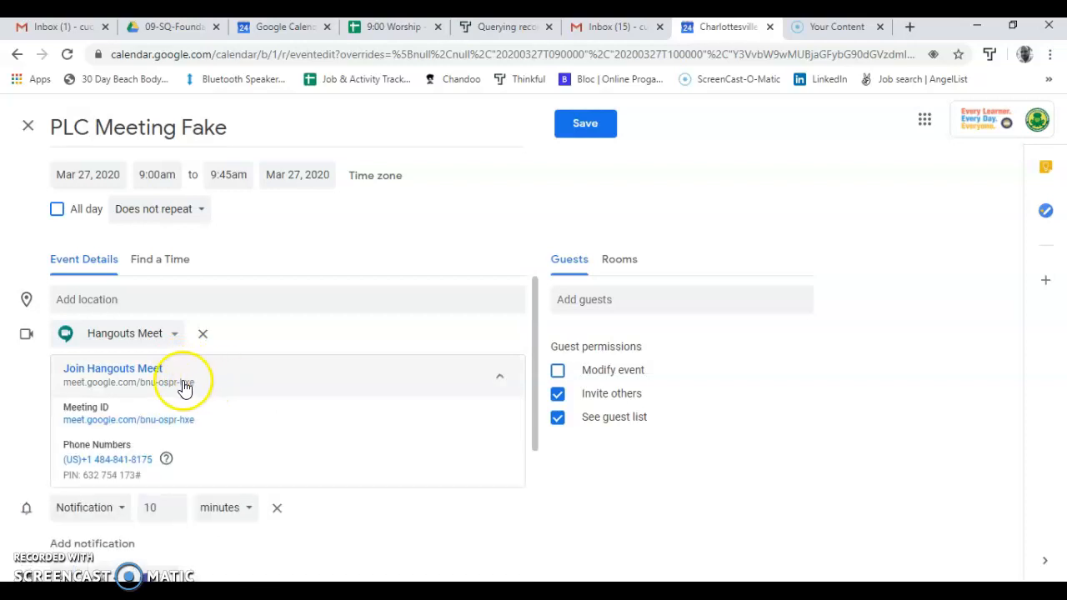
pyautogui.moveTo(200, 387); pyautogui.dragTo(69, 392)
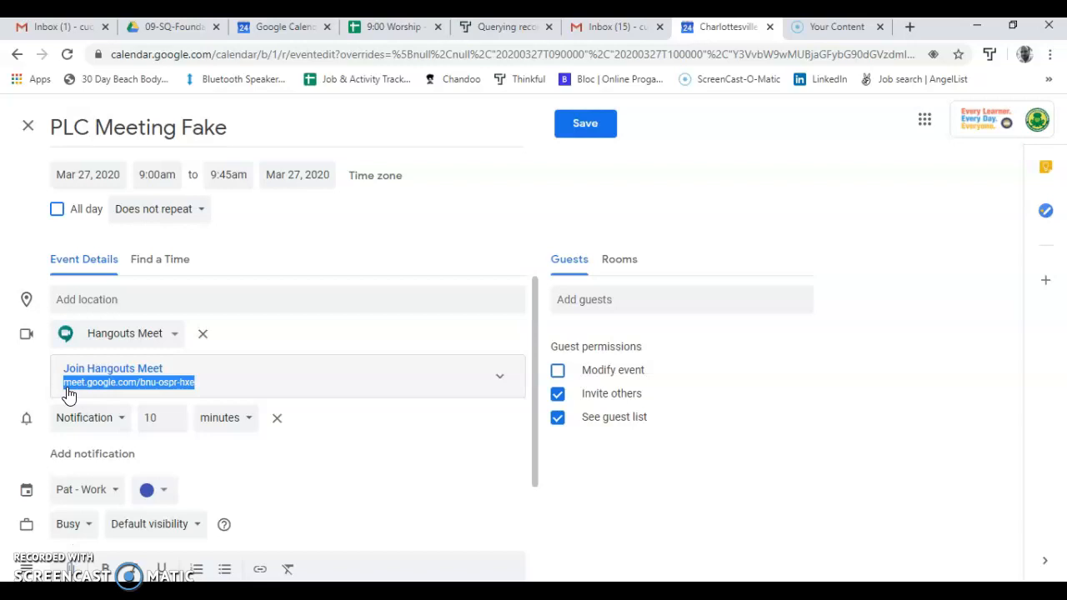
# Step: Add three colleagues from the school directory as guests of the event
pyautogui.click(579, 299)
pyautogui.write('bever')
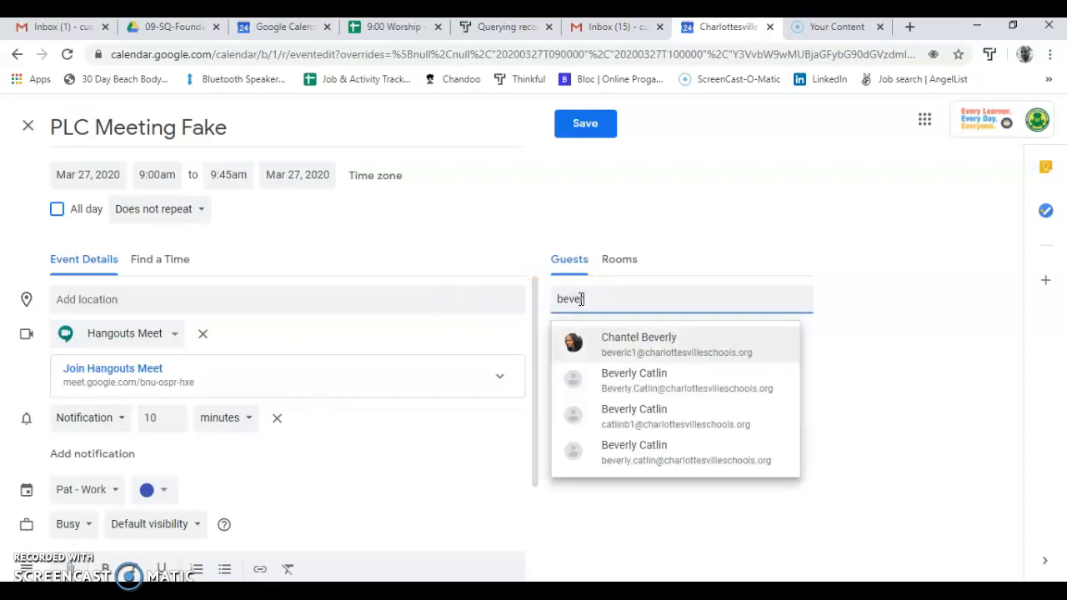
pyautogui.press('BackSpace')
pyautogui.click(615, 341)
pyautogui.write('barns')
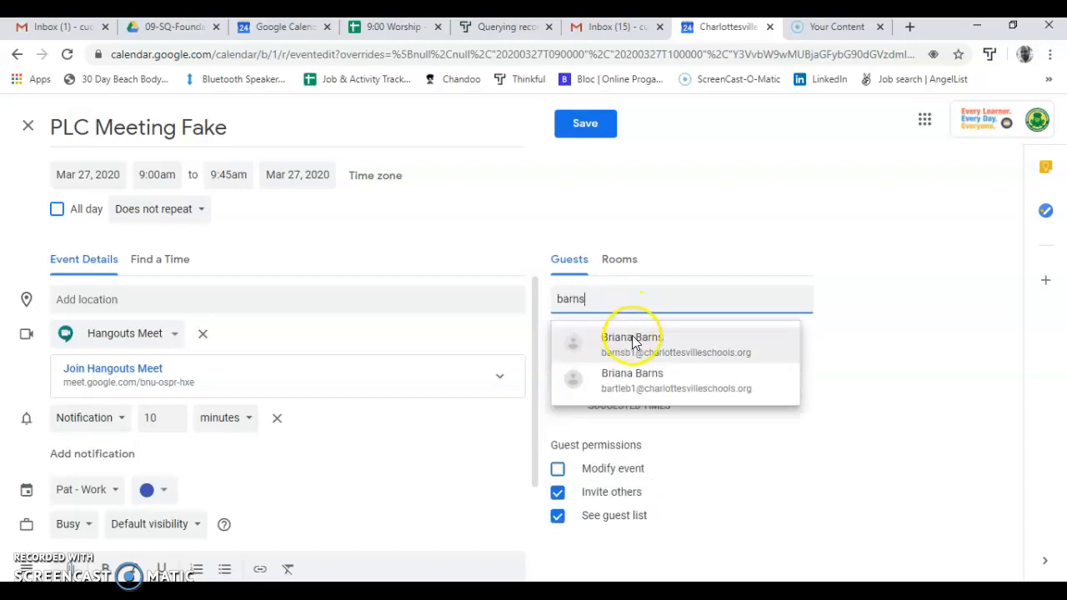
pyautogui.click(632, 341)
pyautogui.write('ander')
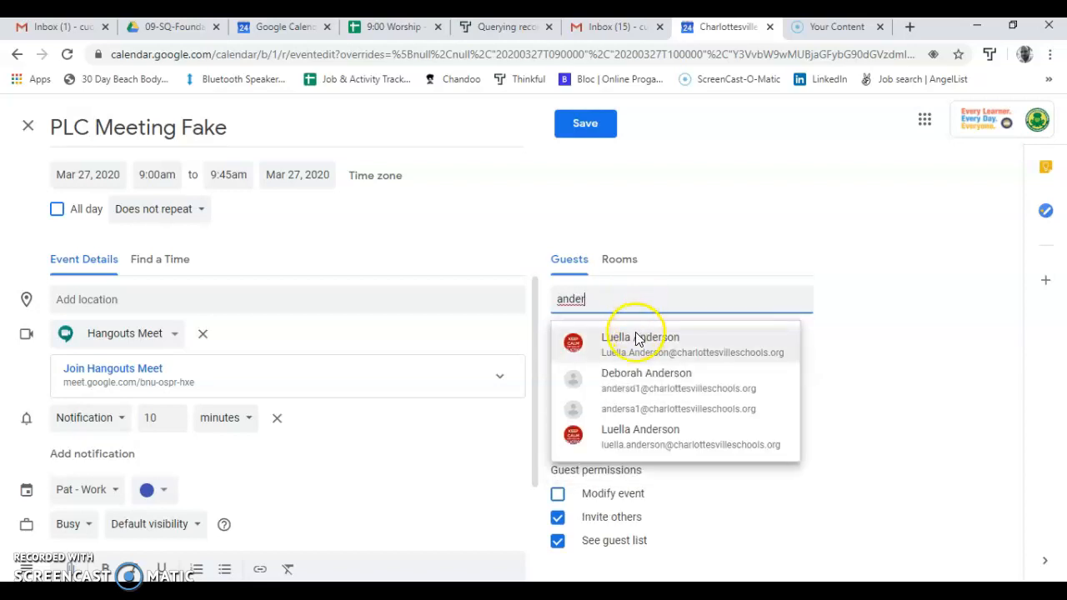
pyautogui.click(638, 339)
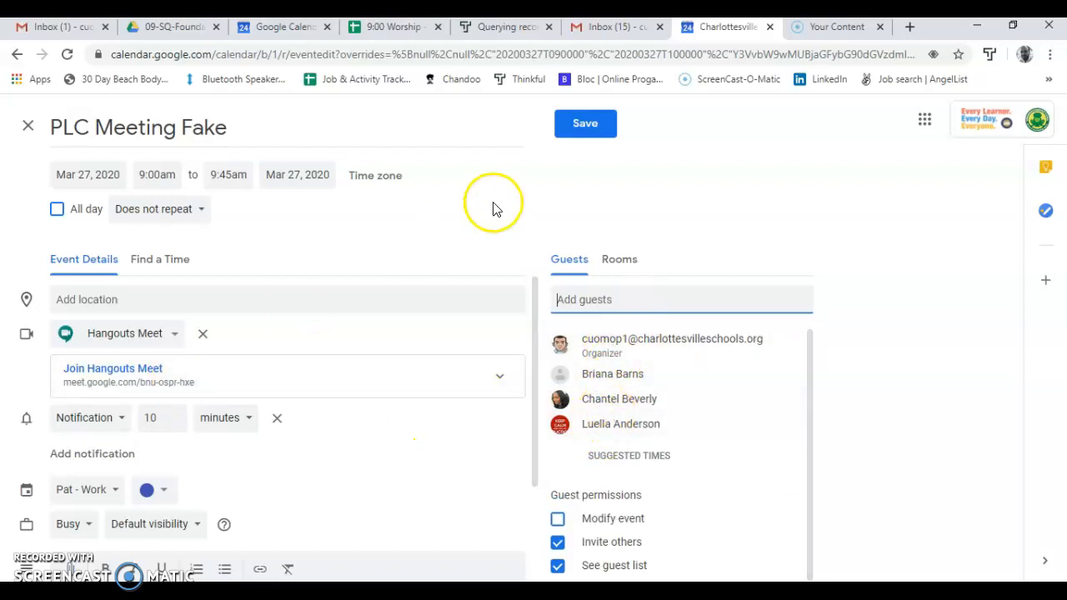
# Step: Save the event and send the invitation emails to its guests
pyautogui.click(583, 123)
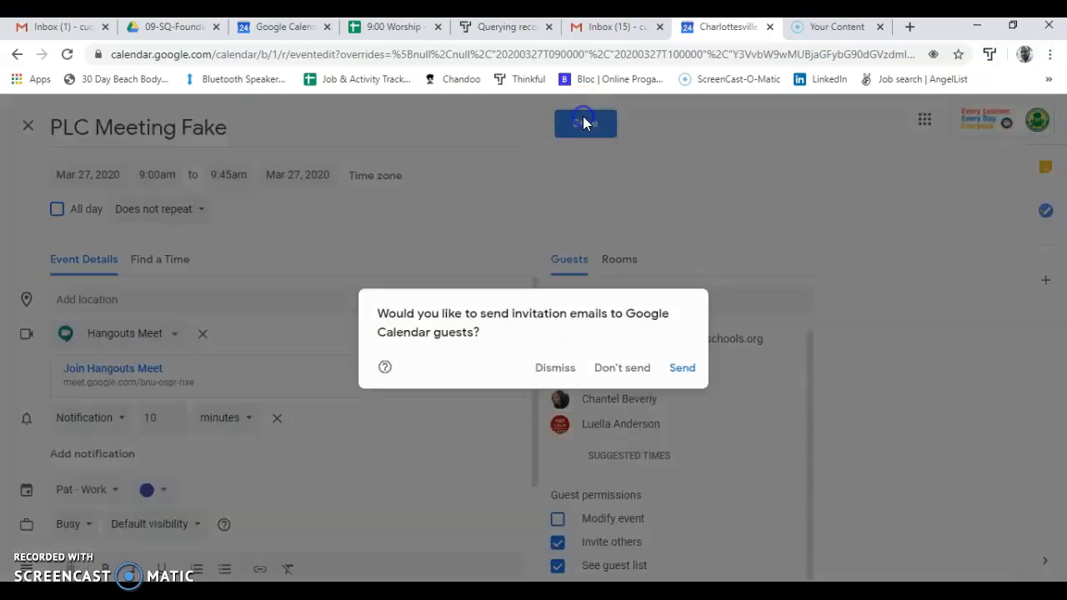
pyautogui.click(680, 365)
pyautogui.click(682, 367)
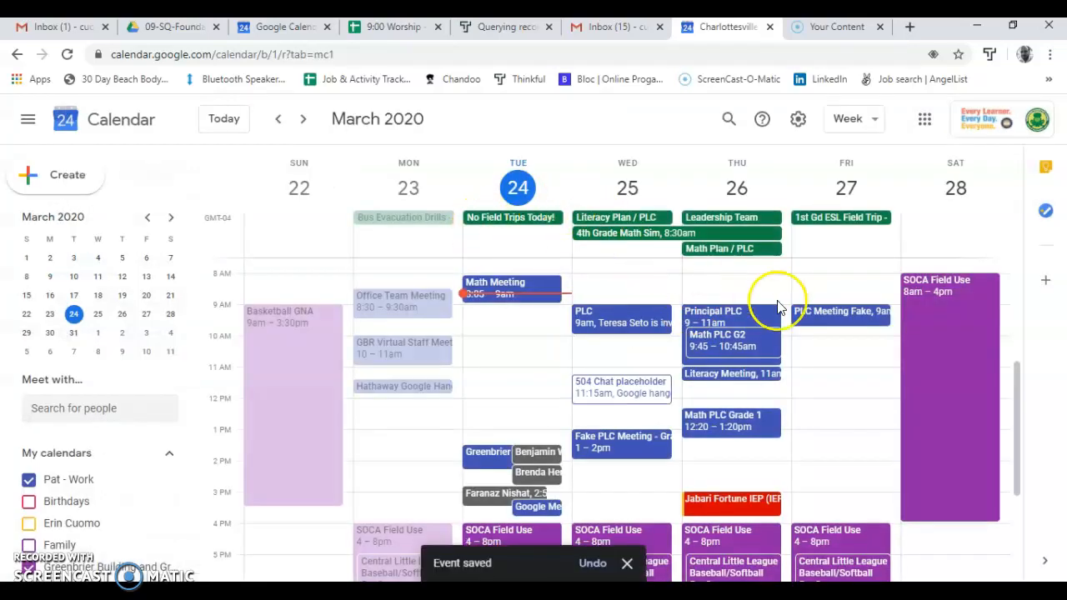
# Step: Reopen the PLC Meeting Fake event on Friday and join its Hangouts Meet call
pyautogui.doubleClick(824, 320)
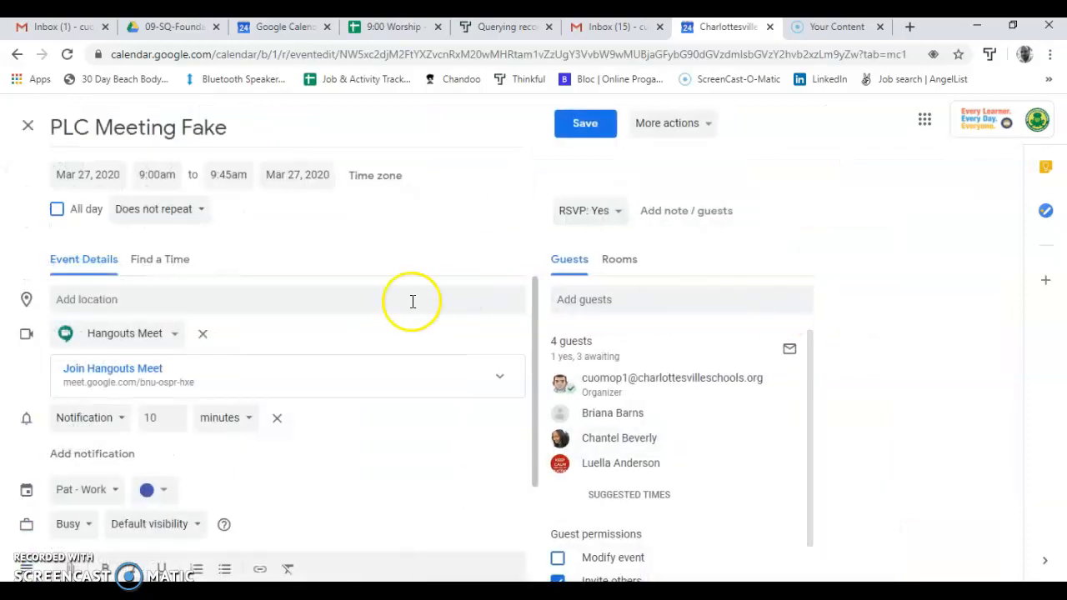
pyautogui.click(148, 375)
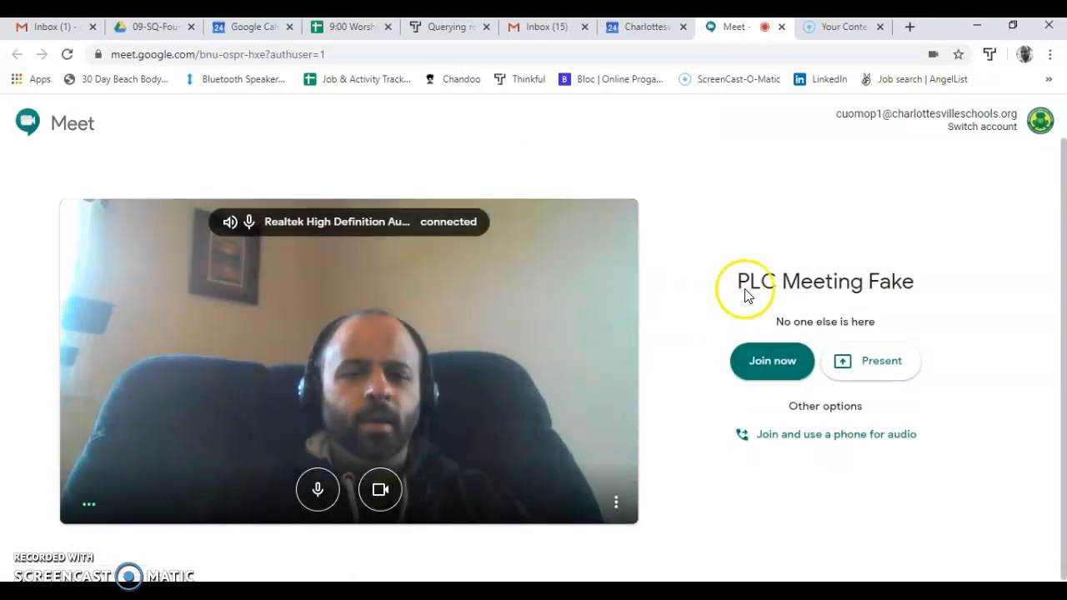
pyautogui.click(761, 364)
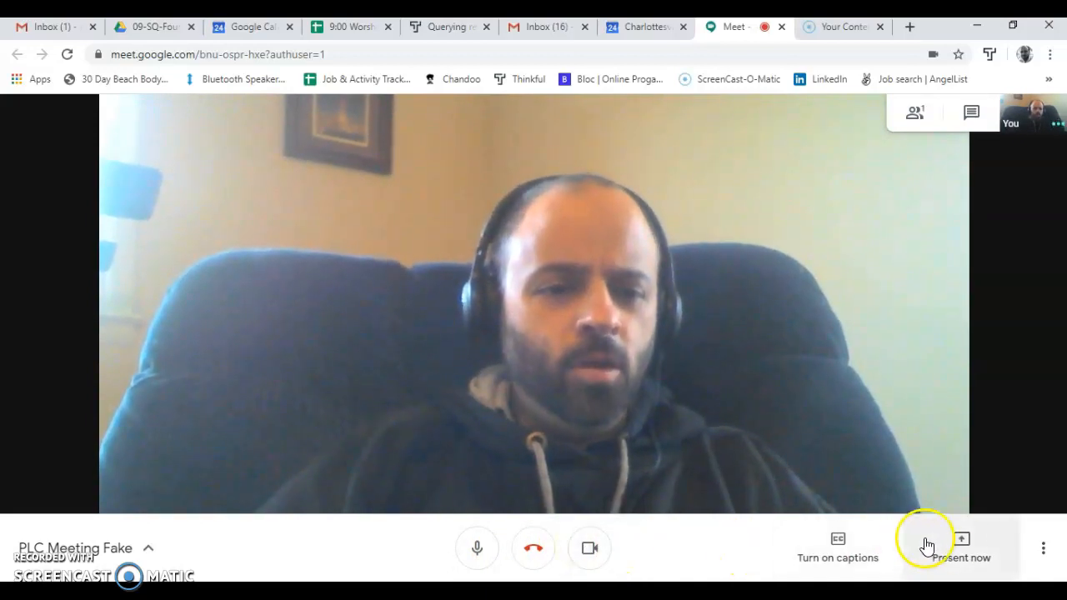
# Step: Present the entire screen to the meeting participants and stop sharing it again
pyautogui.click(961, 544)
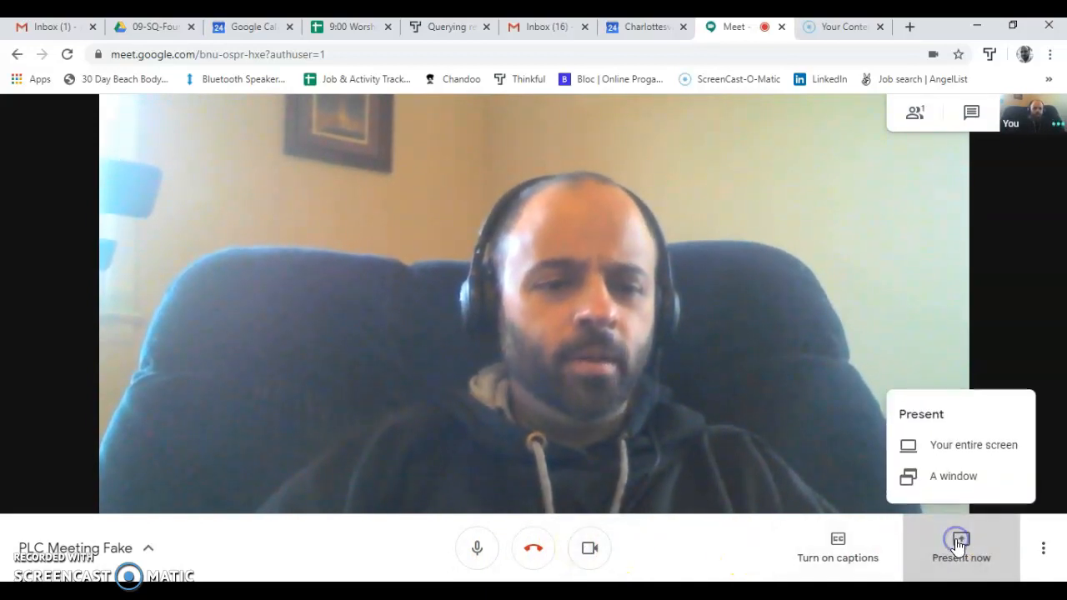
pyautogui.click(953, 457)
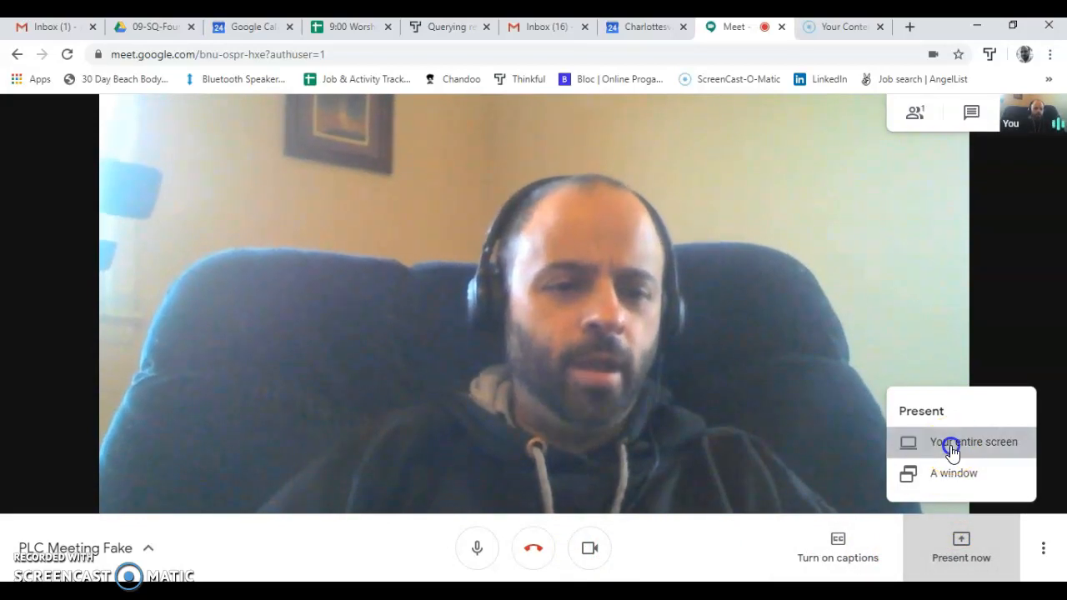
pyautogui.click(950, 444)
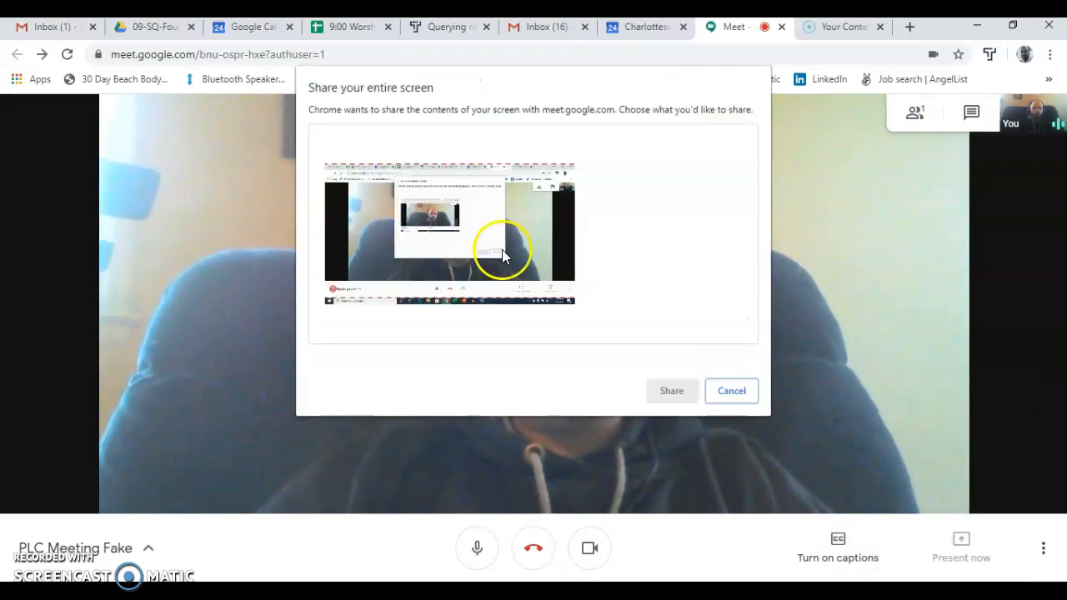
pyautogui.click(361, 244)
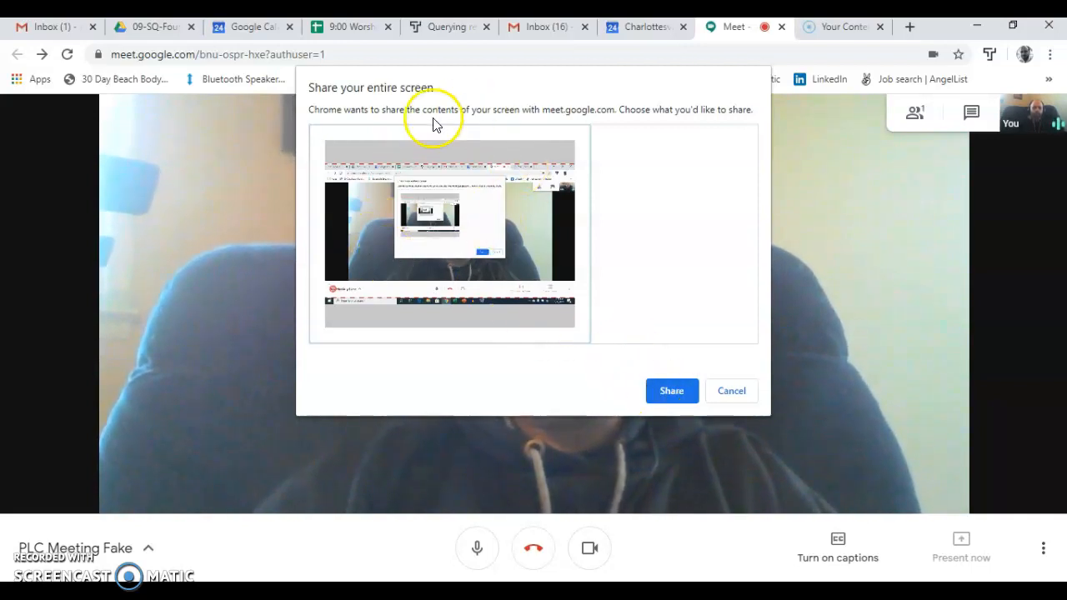
pyautogui.click(667, 388)
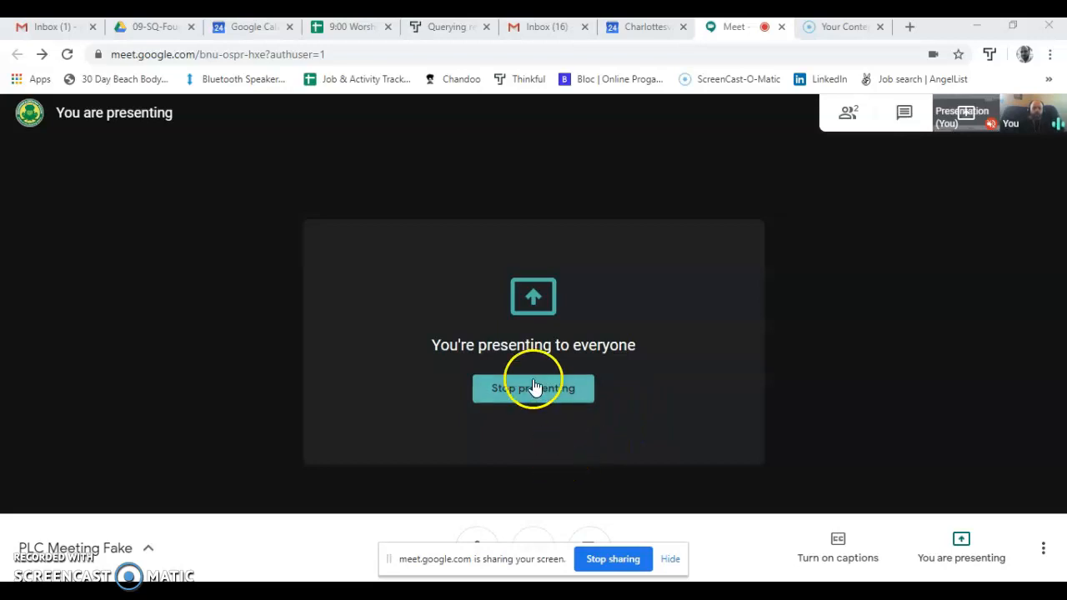
pyautogui.click(613, 559)
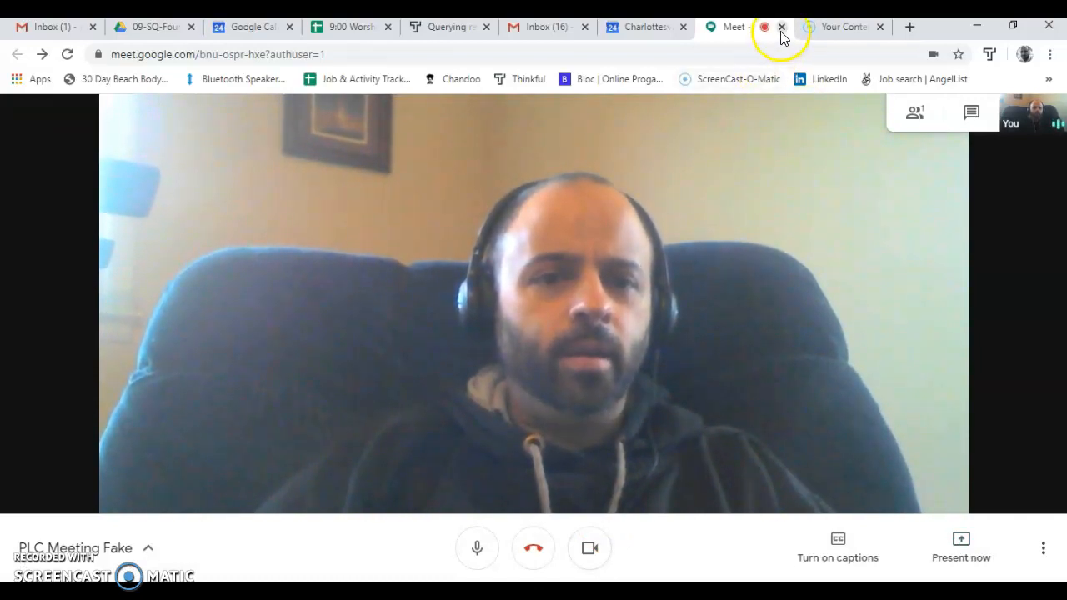
pyautogui.click(757, 222)
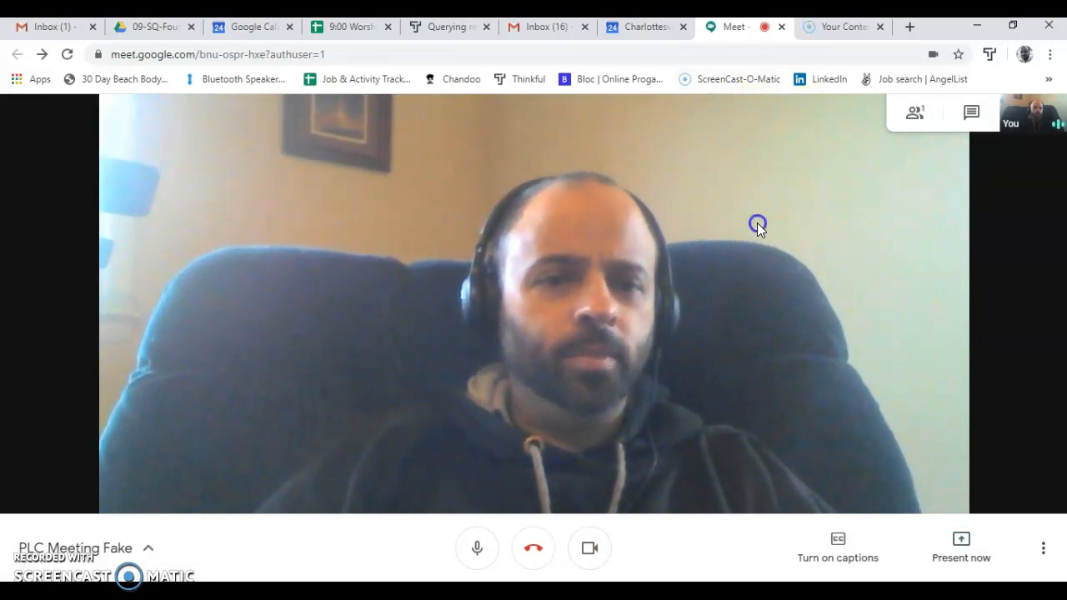
# Step: Leave the meeting and close the Meet page to return to the calendar event
pyautogui.click(534, 548)
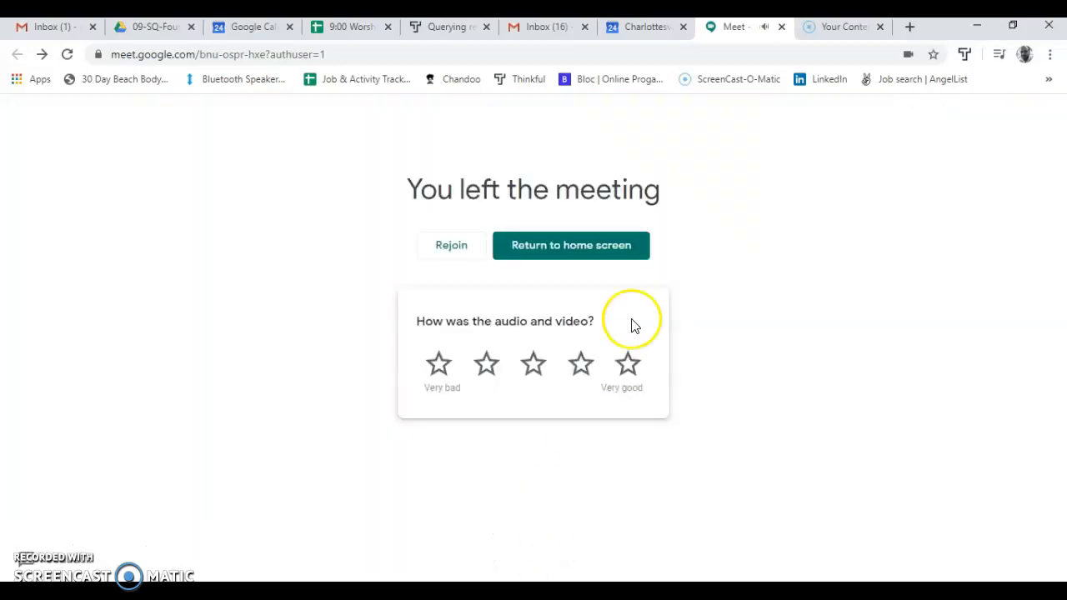
pyautogui.click(781, 27)
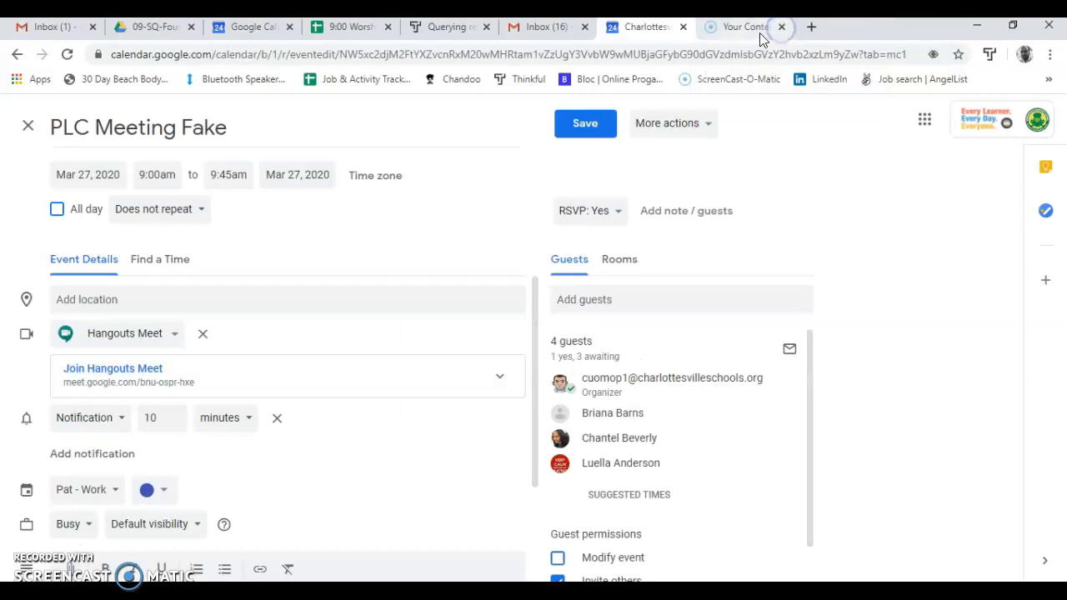
pyautogui.click(596, 174)
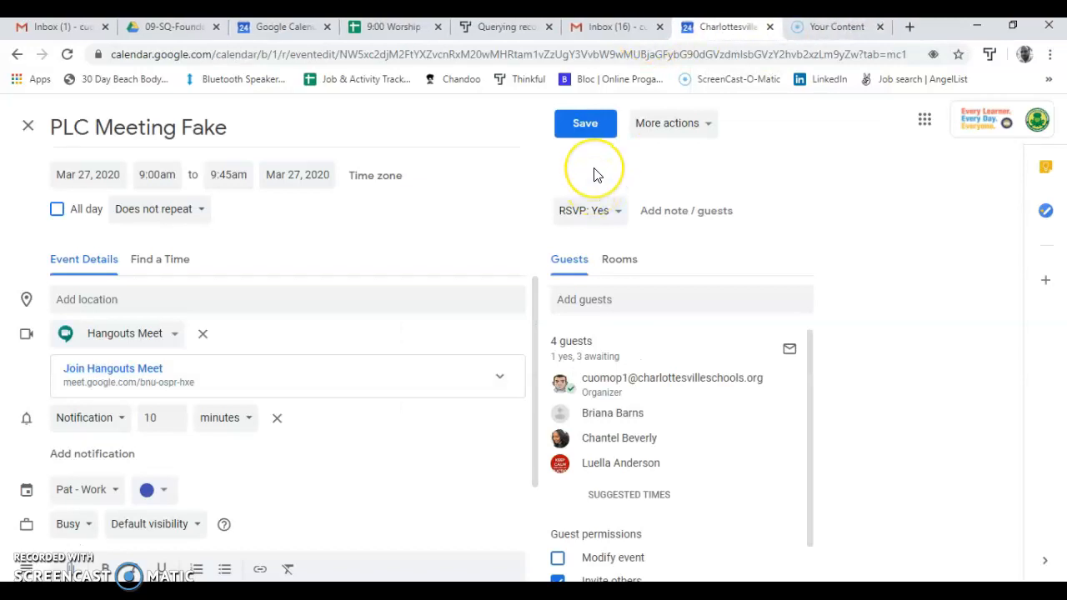